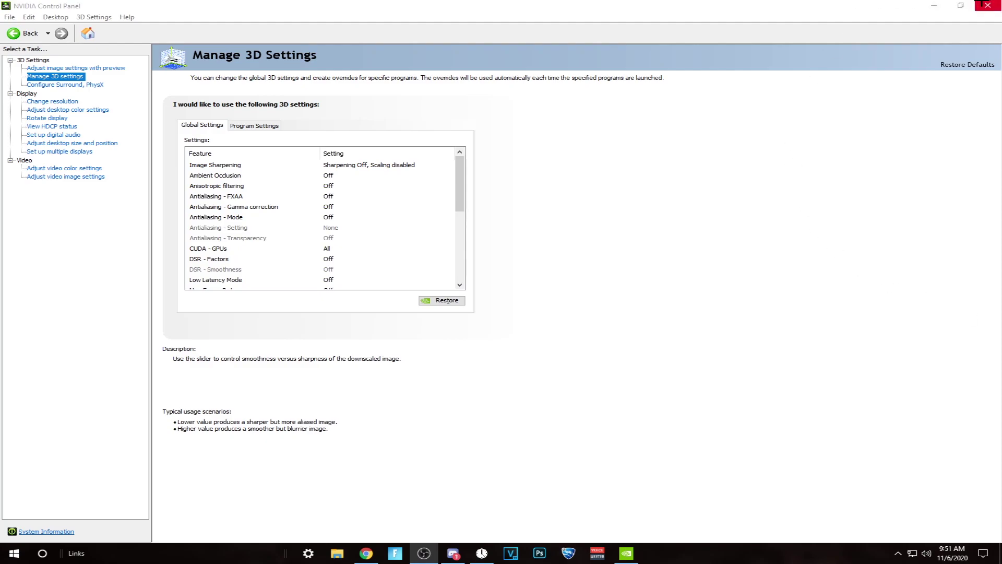
# Minimize and restore NVIDIA Control Panel, then shrink it to a smaller window moved left
pyautogui.click(934, 5)
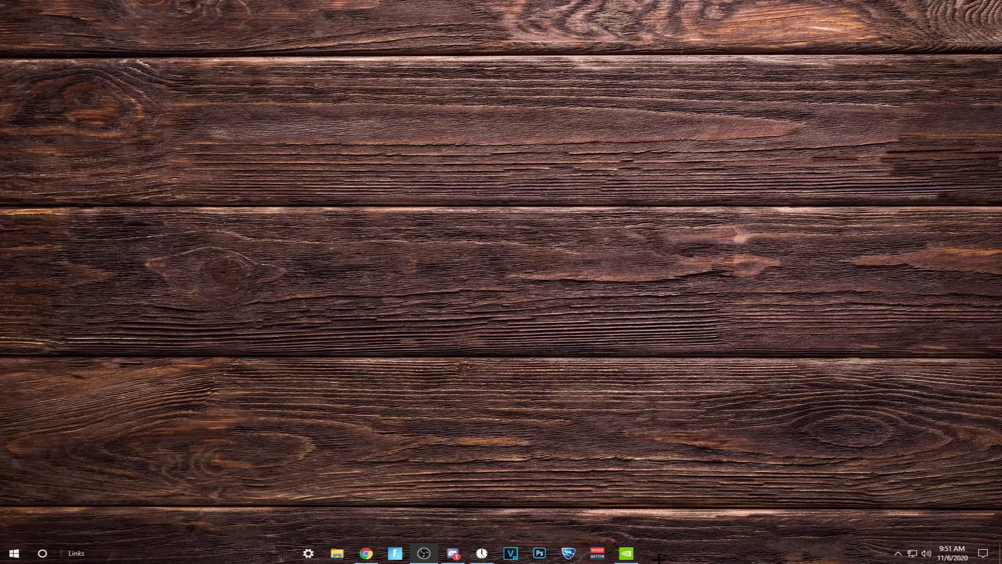
pyautogui.click(626, 554)
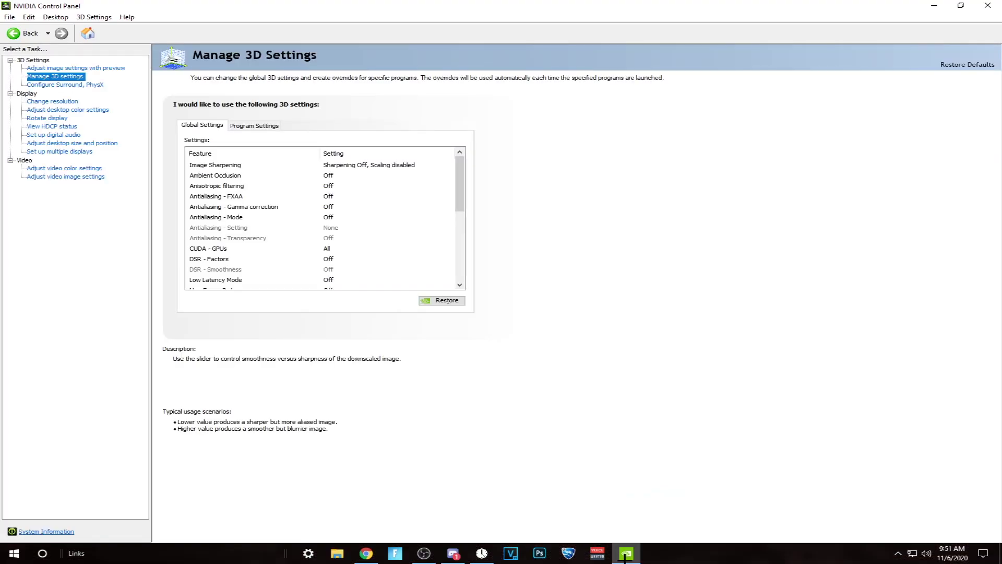
pyautogui.click(960, 5)
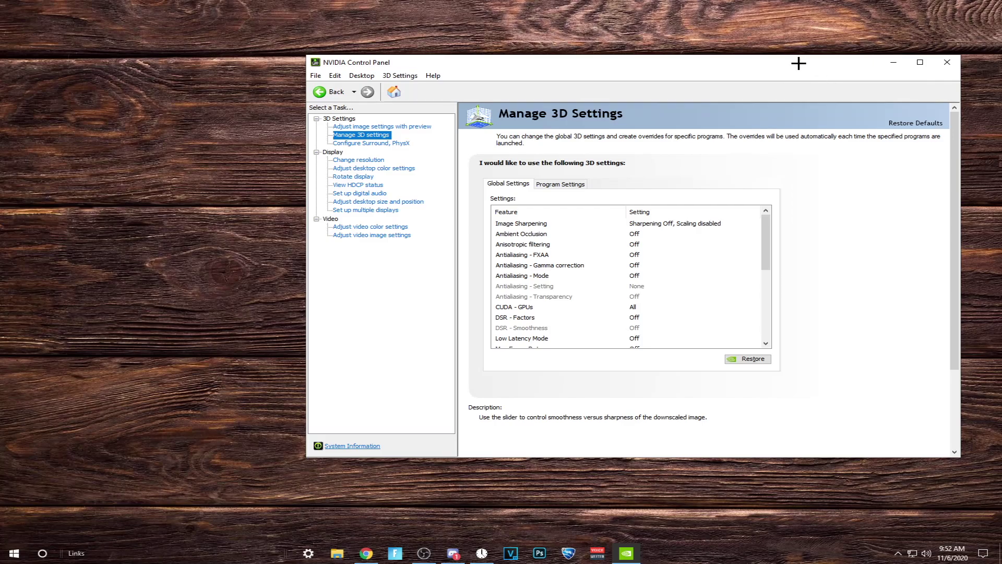
pyautogui.moveTo(783, 66); pyautogui.dragTo(721, 65)
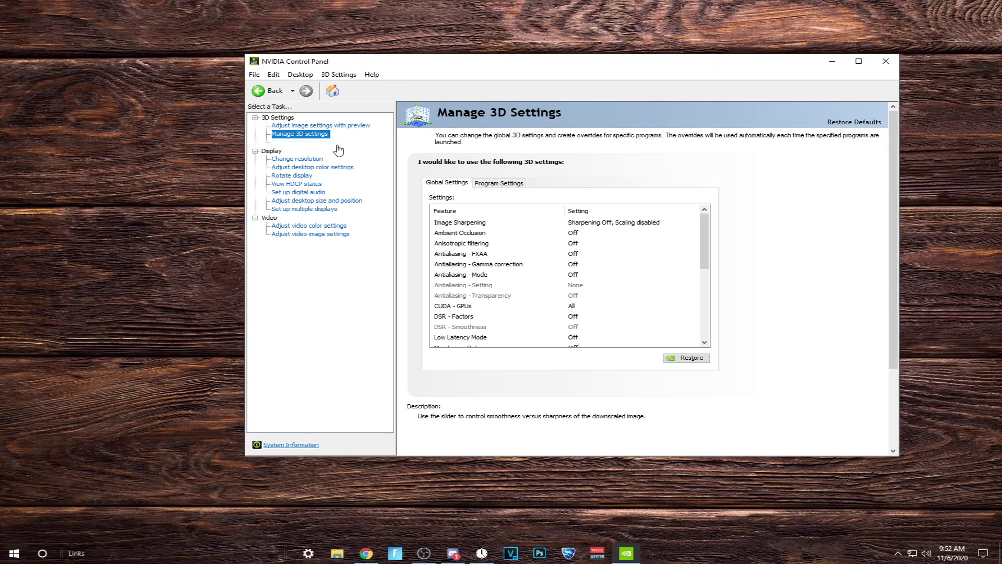
pyautogui.click(322, 126)
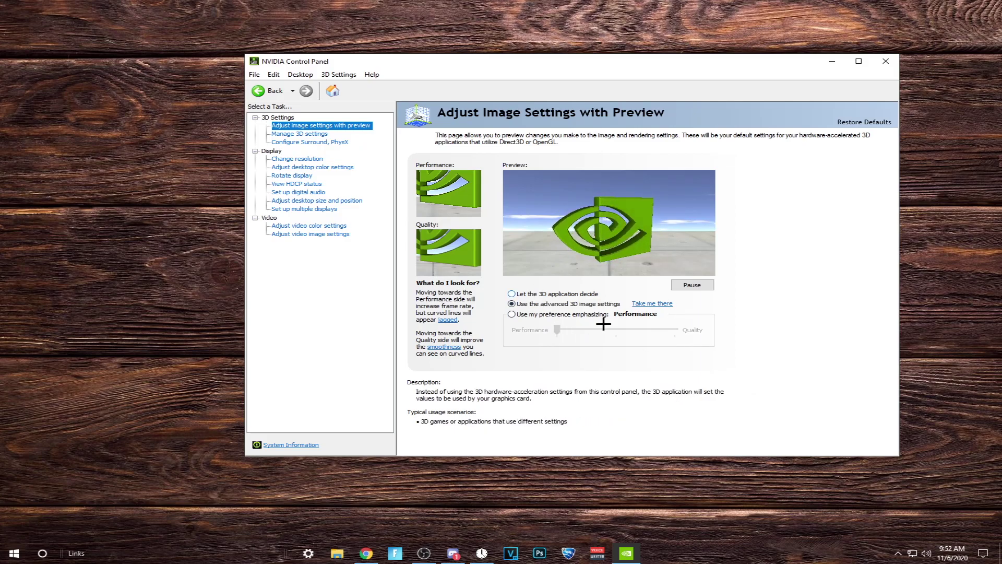
pyautogui.click(562, 315)
pyautogui.moveTo(559, 331)
pyautogui.mouseDown()
pyautogui.moveTo(675, 345)
pyautogui.moveTo(672, 331)
pyautogui.moveTo(555, 330)
pyautogui.mouseUp()
pyautogui.click(548, 303)
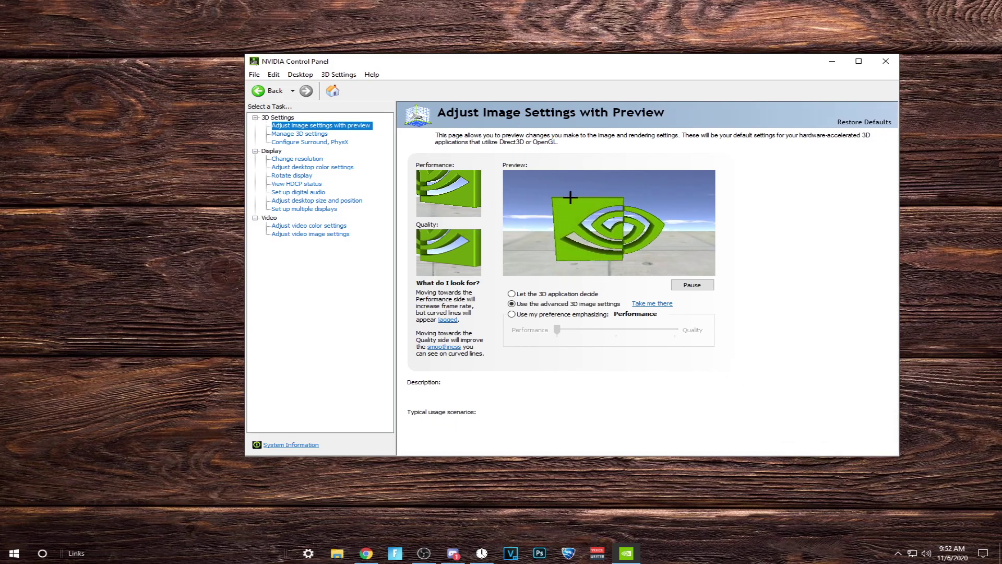
pyautogui.click(302, 135)
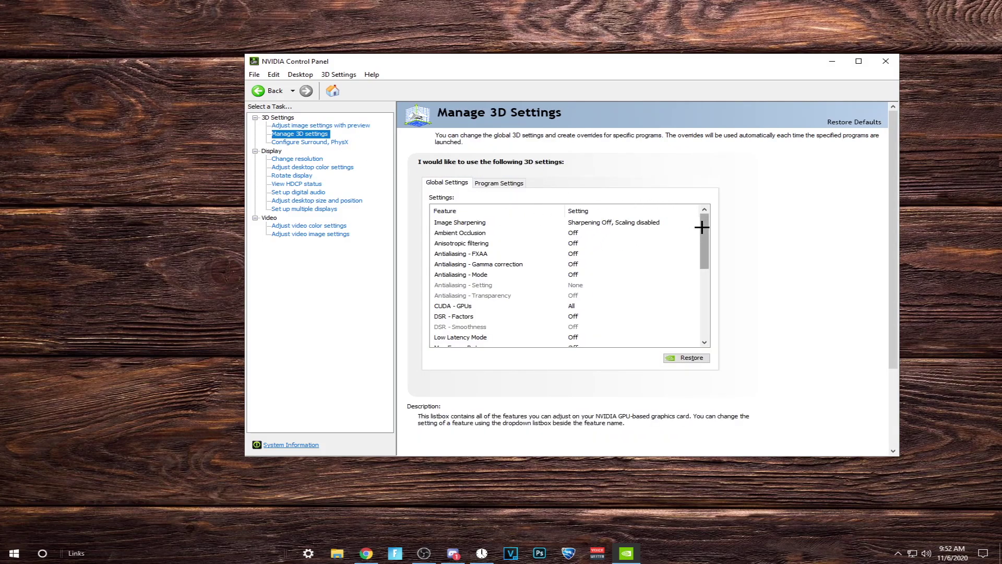
# Set Low Latency Mode to Ultra in the Global Settings list and apply it
pyautogui.moveTo(705, 221); pyautogui.dragTo(705, 244)
pyautogui.click(574, 285)
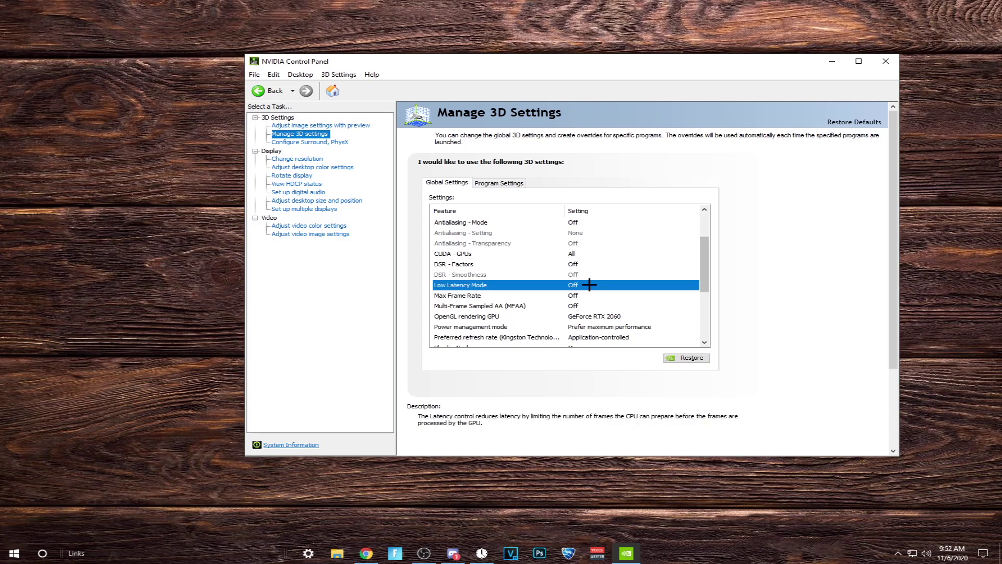
pyautogui.click(589, 285)
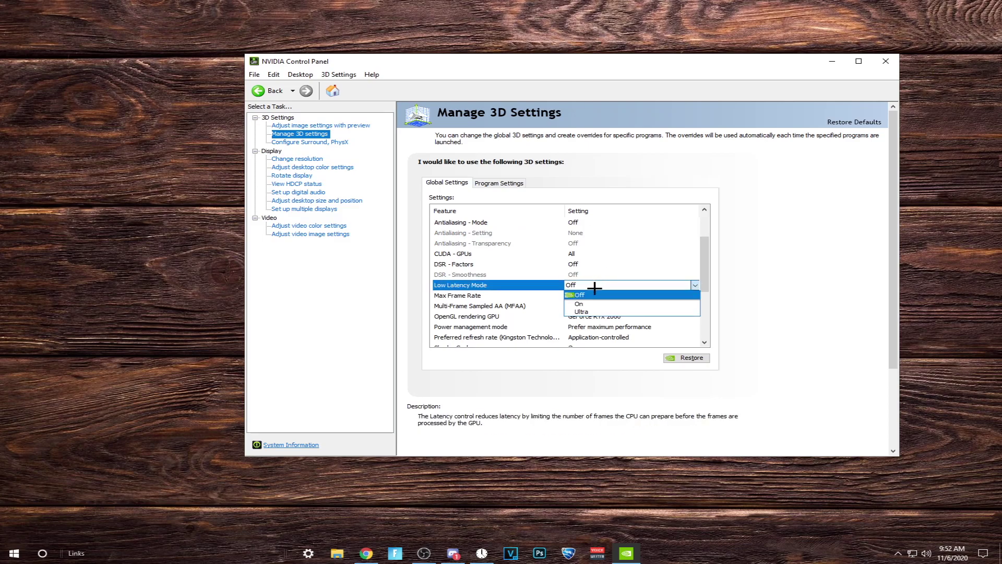
pyautogui.click(583, 311)
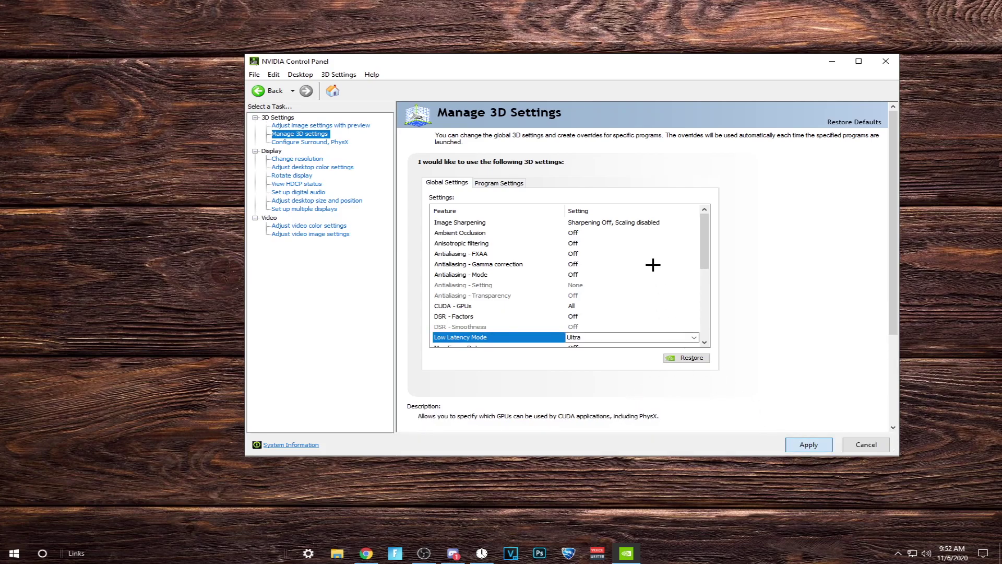
pyautogui.click(770, 357)
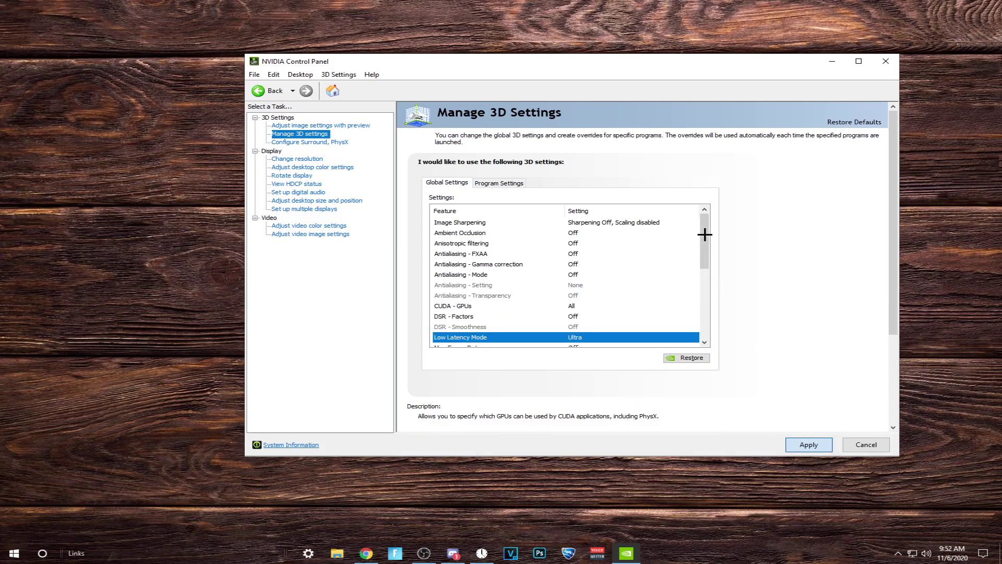
pyautogui.moveTo(706, 238)
pyautogui.mouseDown()
pyautogui.moveTo(698, 305)
pyautogui.moveTo(704, 231)
pyautogui.mouseUp()
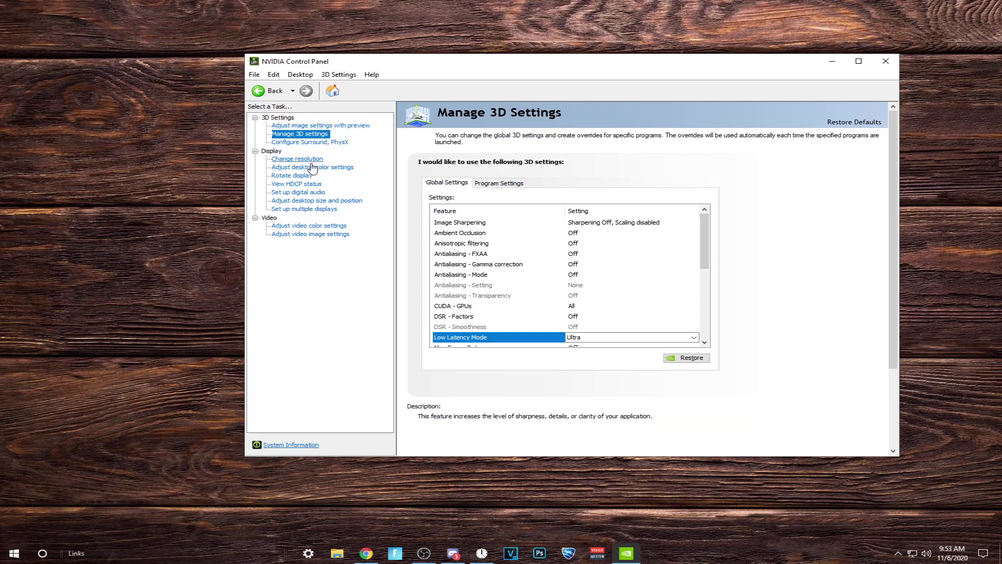
# Close NVIDIA Control Panel and open Windows Settings at System > Notifications & actions
pyautogui.click(885, 61)
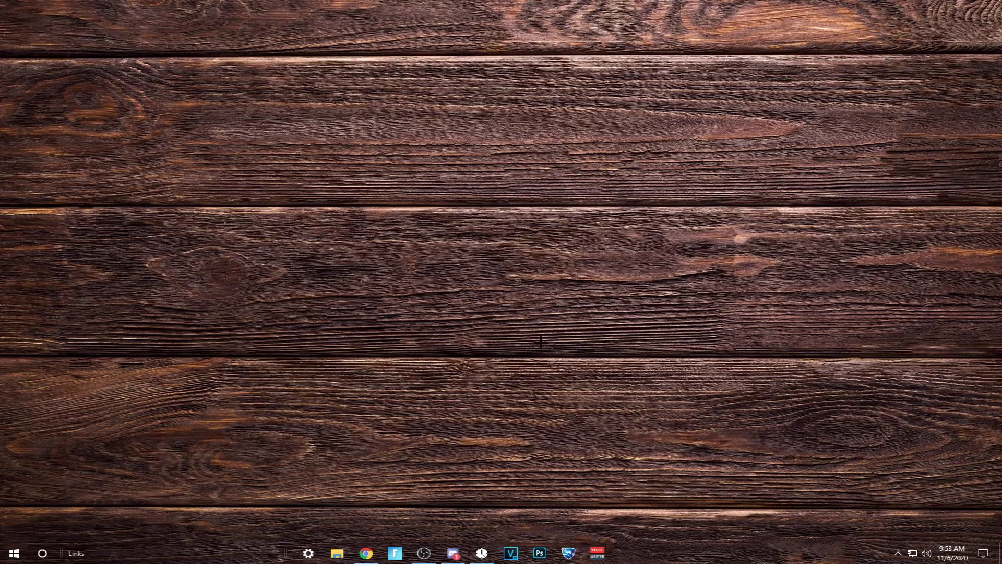
pyautogui.click(308, 554)
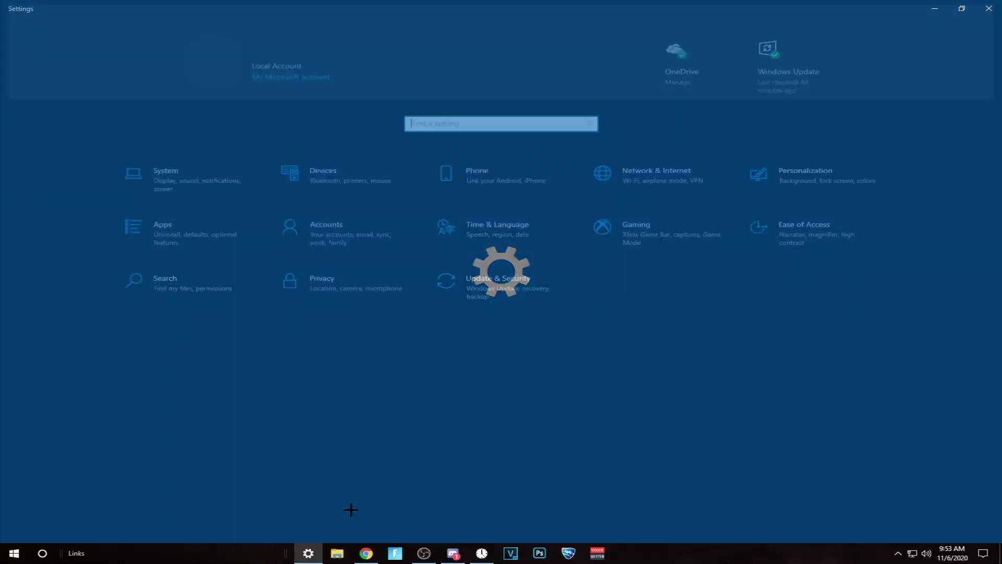
pyautogui.click(167, 167)
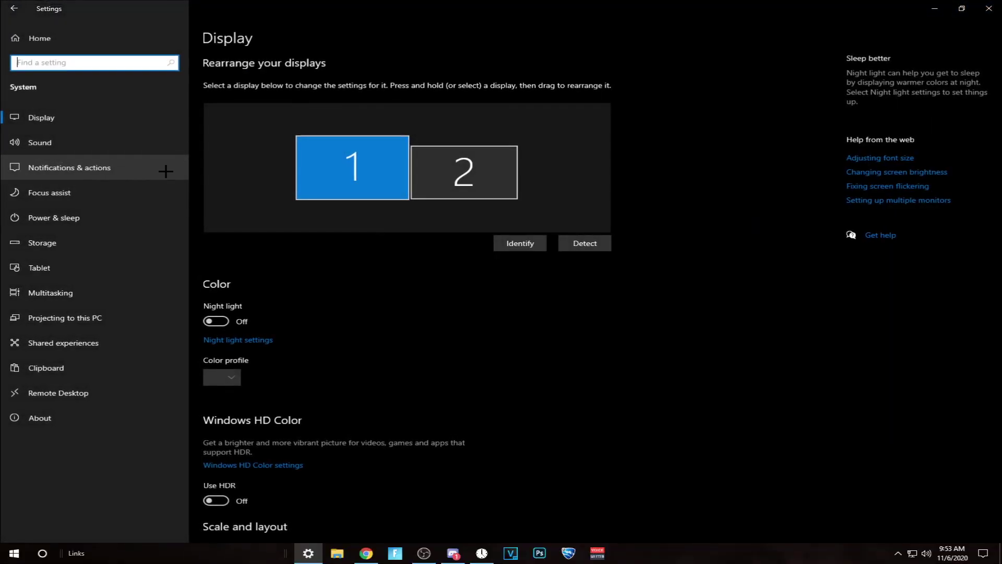
pyautogui.click(120, 166)
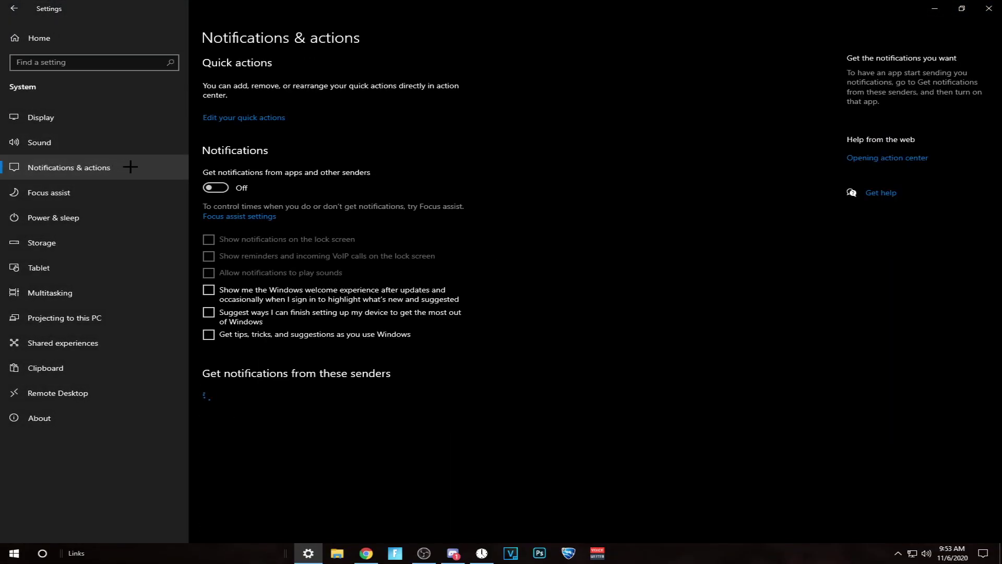
# Browse the Focus assist and Power & sleep pages, ending on Storage
pyautogui.scroll(-5, 600, 297)
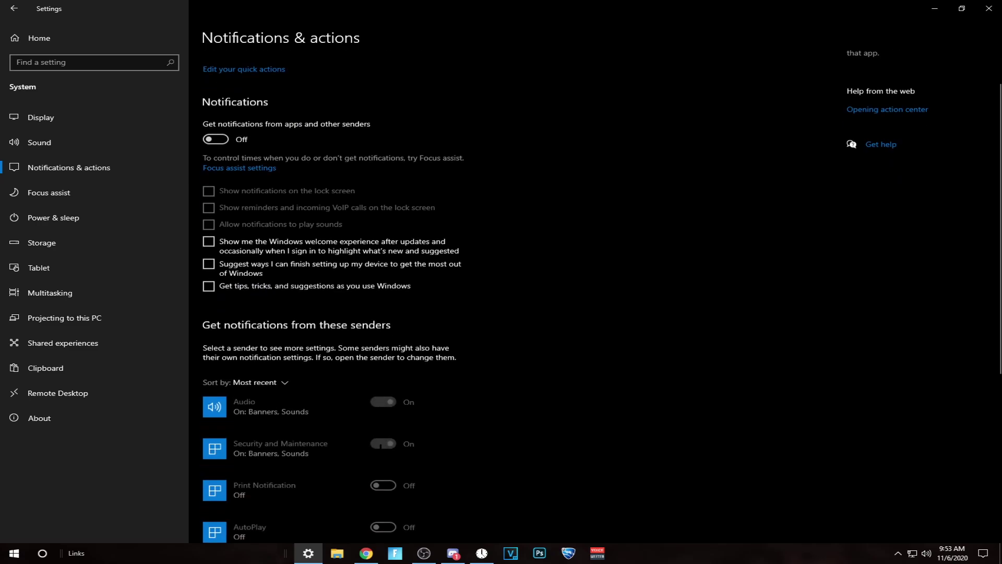
pyautogui.scroll(6, 374, 291)
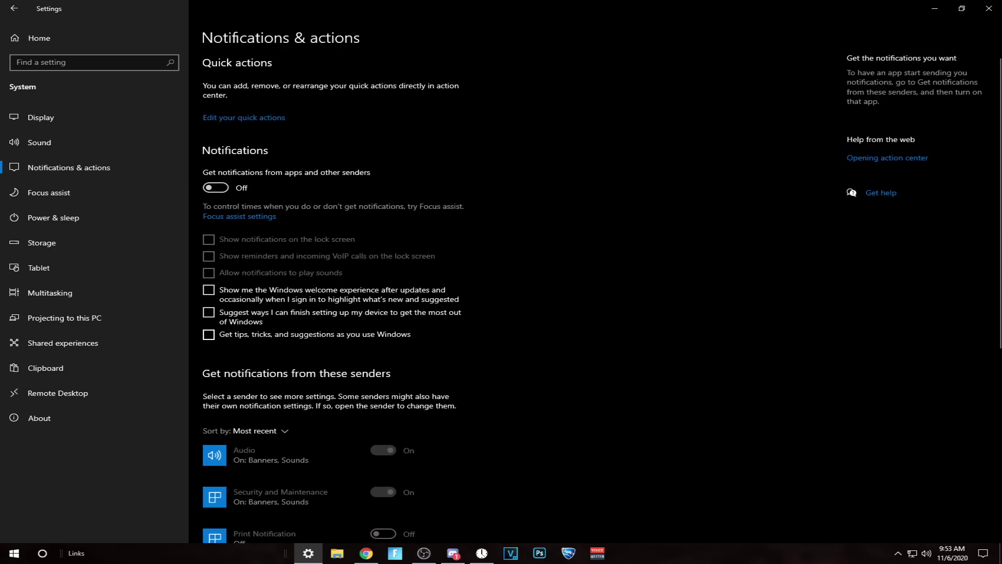
pyautogui.click(153, 187)
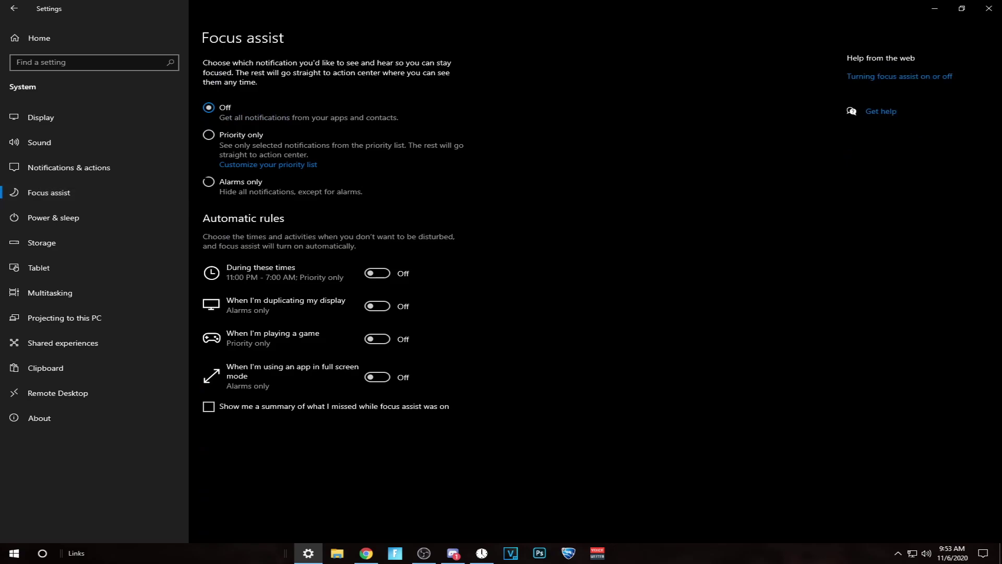
pyautogui.click(81, 219)
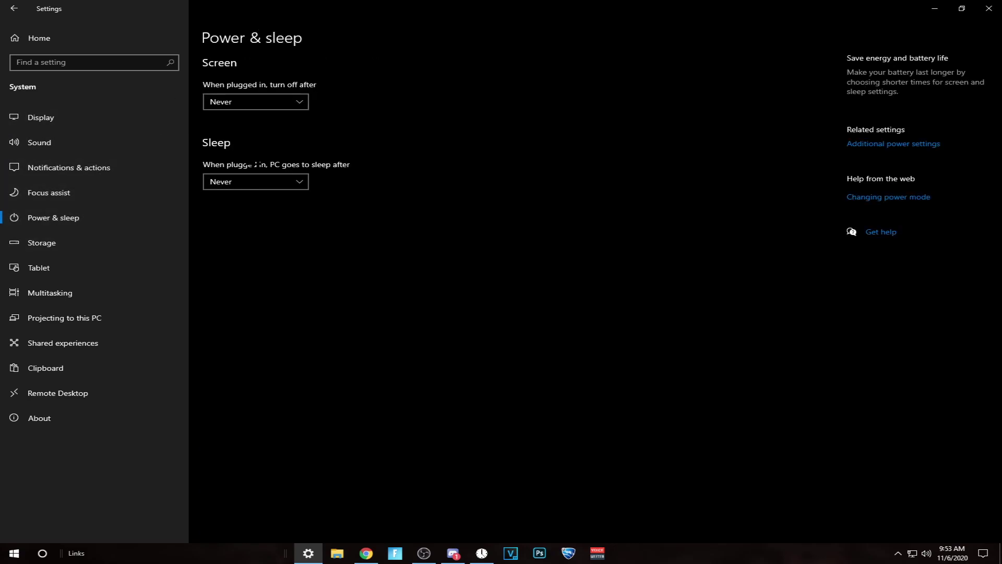
pyautogui.click(72, 236)
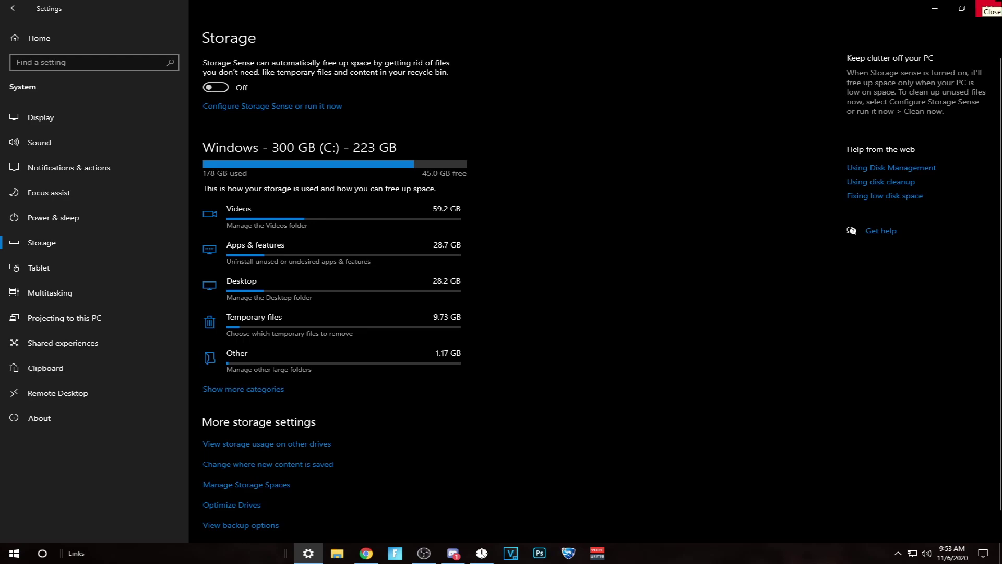
# Close Settings and open the Startup Apps page from a Start search for 'start'
pyautogui.click(992, 5)
pyautogui.press('super')
pyautogui.write('start')
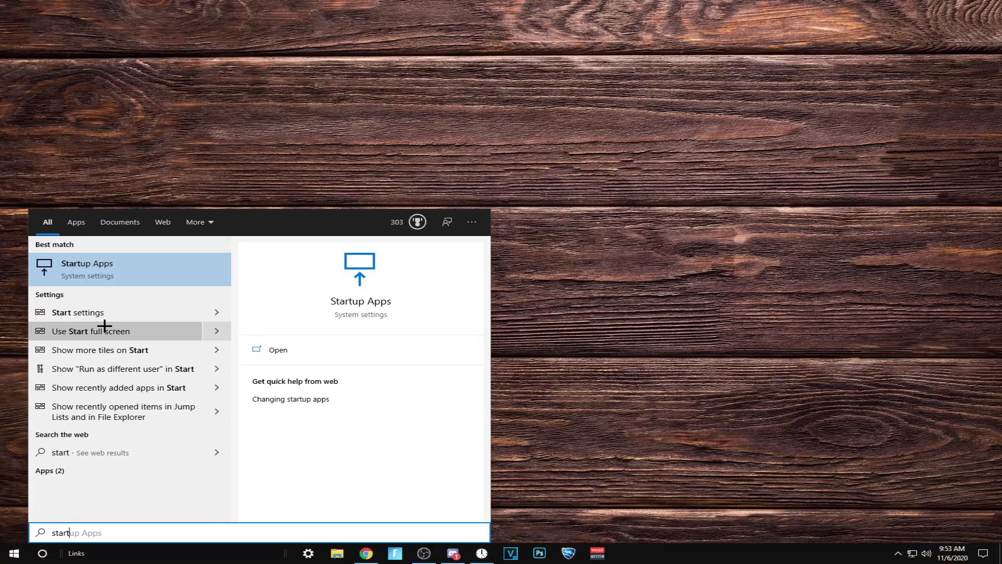
pyautogui.click(121, 264)
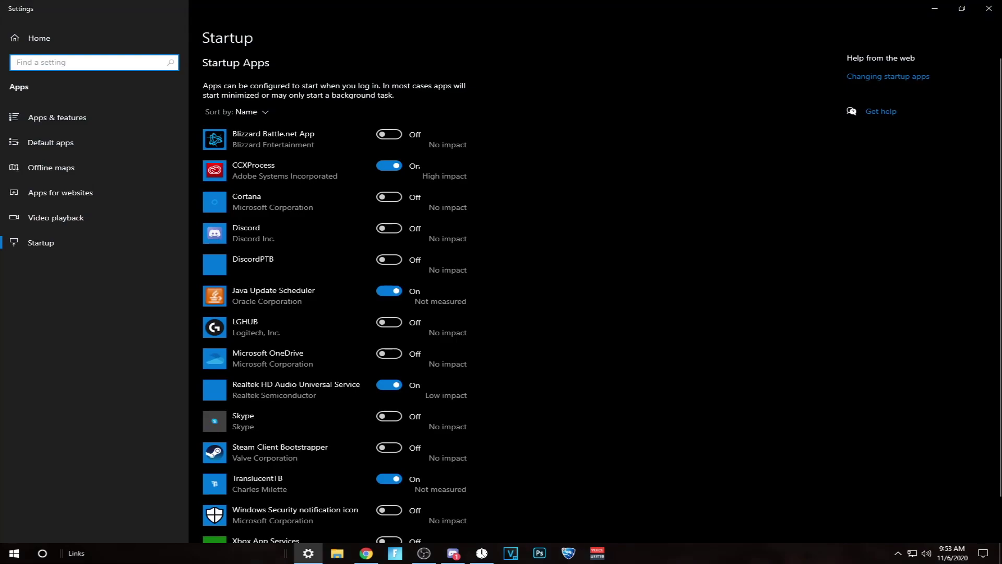
# Switch CCXProcess off and back on at startup, then close Settings
pyautogui.click(388, 165)
pyautogui.scroll(-2, 388, 292)
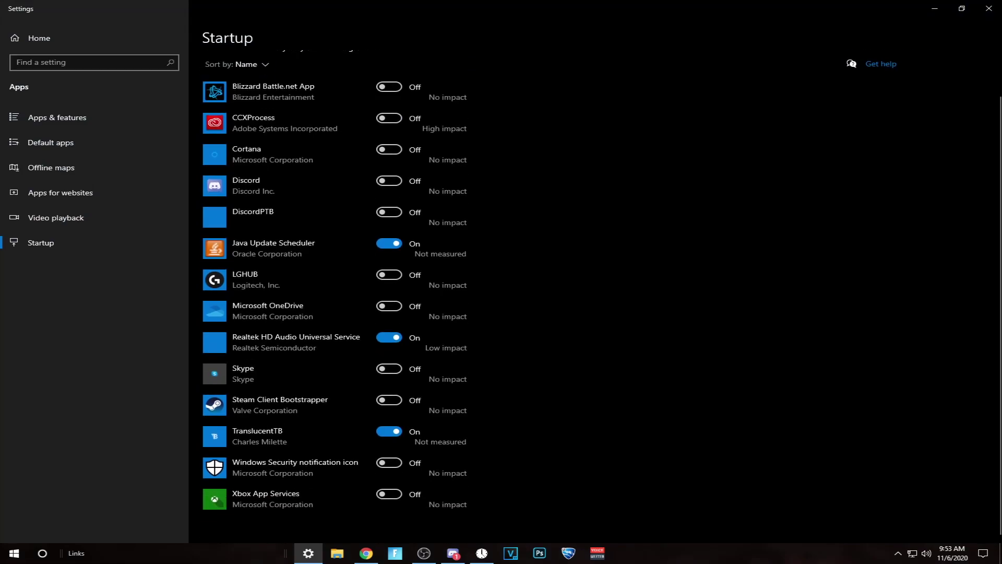
pyautogui.click(382, 118)
pyautogui.rightClick(636, 559)
pyautogui.click(618, 557)
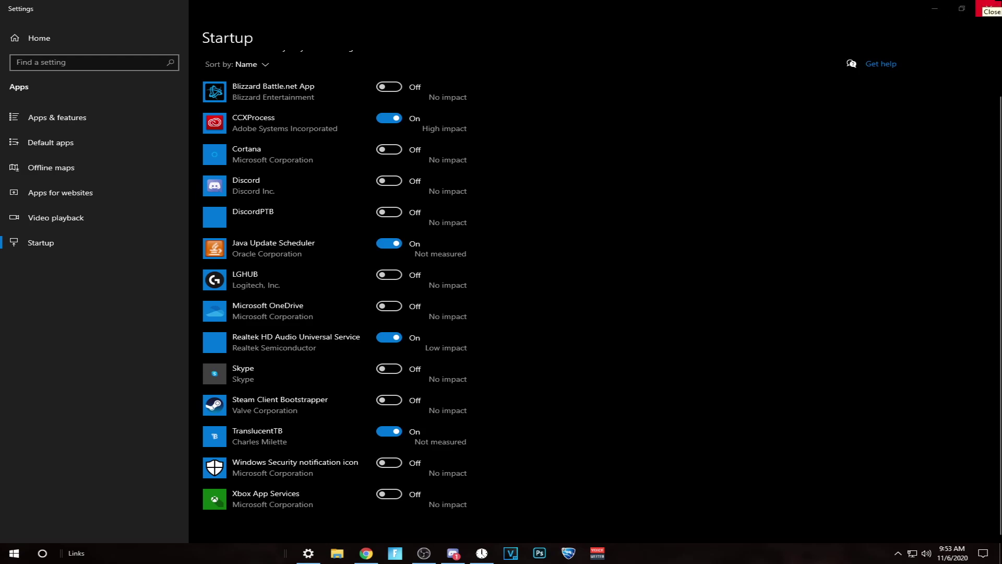
pyautogui.click(989, 8)
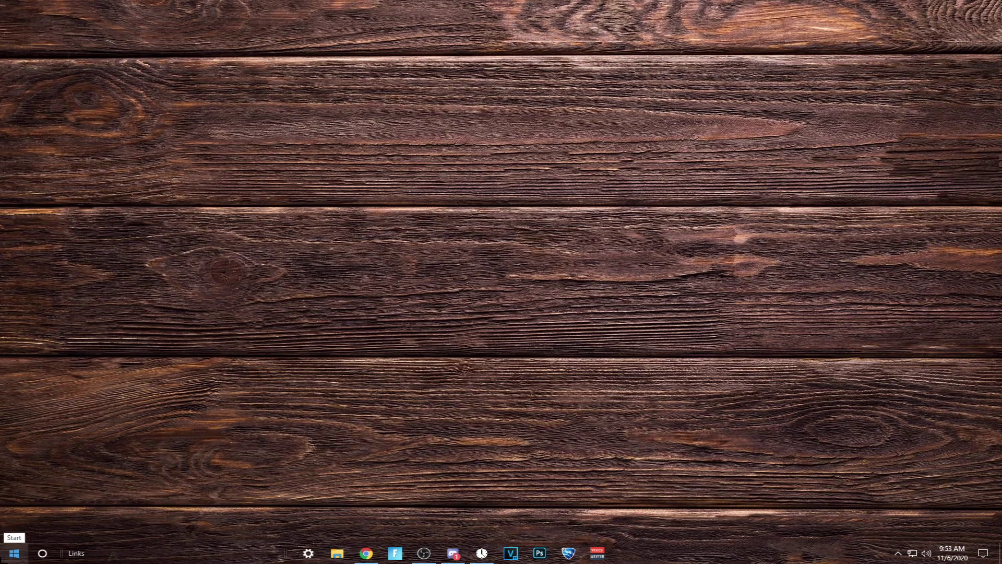
# Launch Control Panel via 'control' and go to System and Security > System > Advanced system settings
pyautogui.click(2, 556)
pyautogui.write('c')
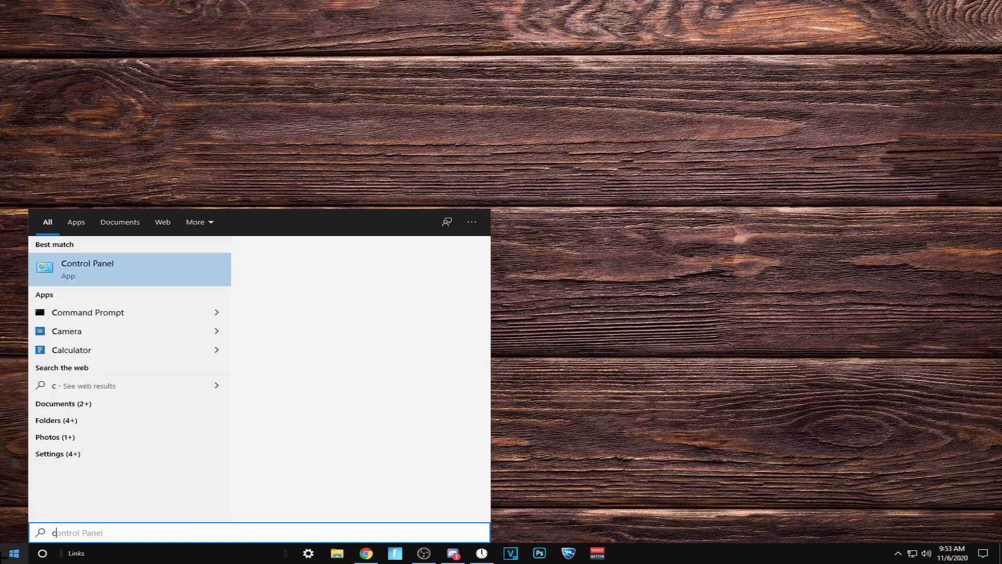
pyautogui.write('ontrol')
pyautogui.press('Return')
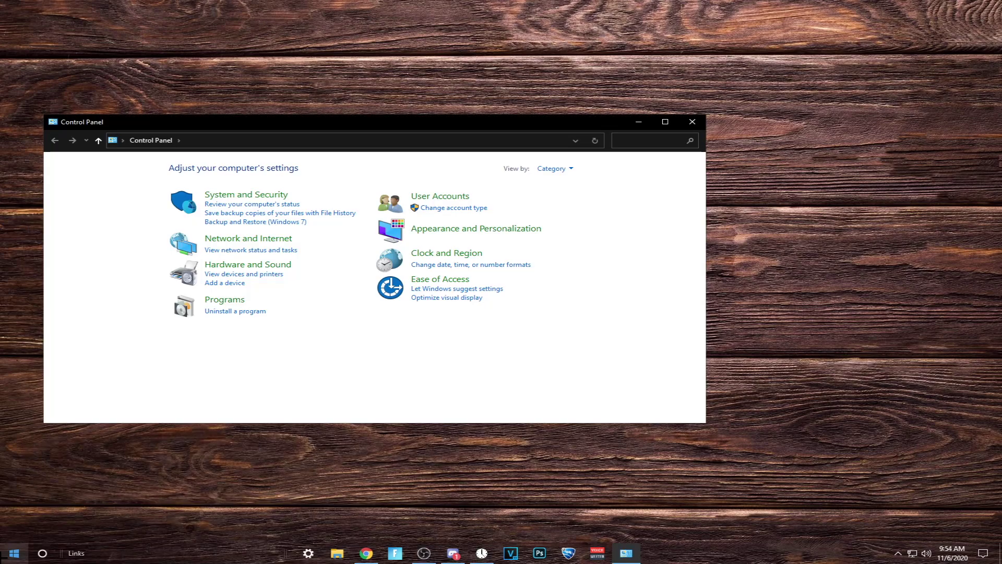
pyautogui.click(246, 194)
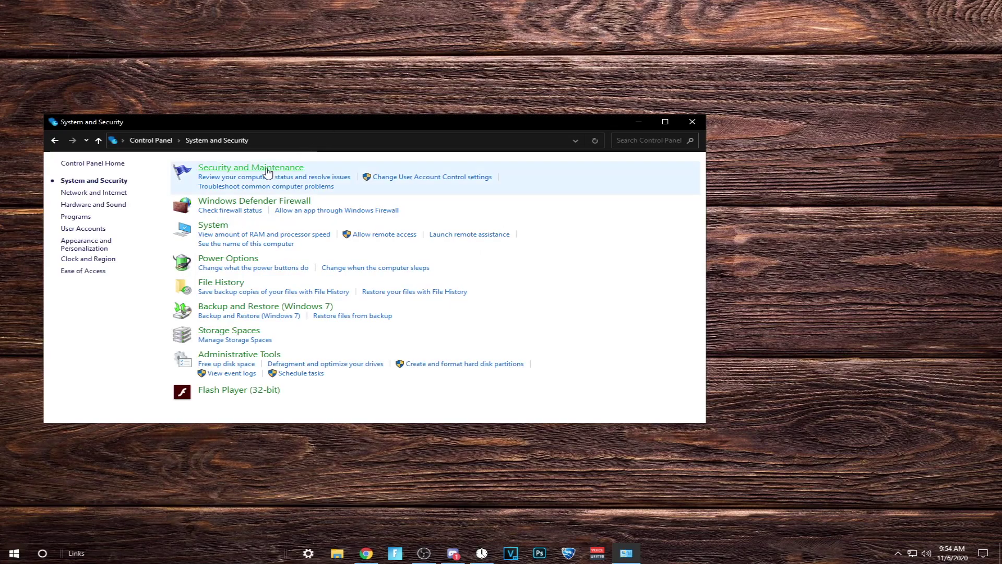
pyautogui.click(212, 224)
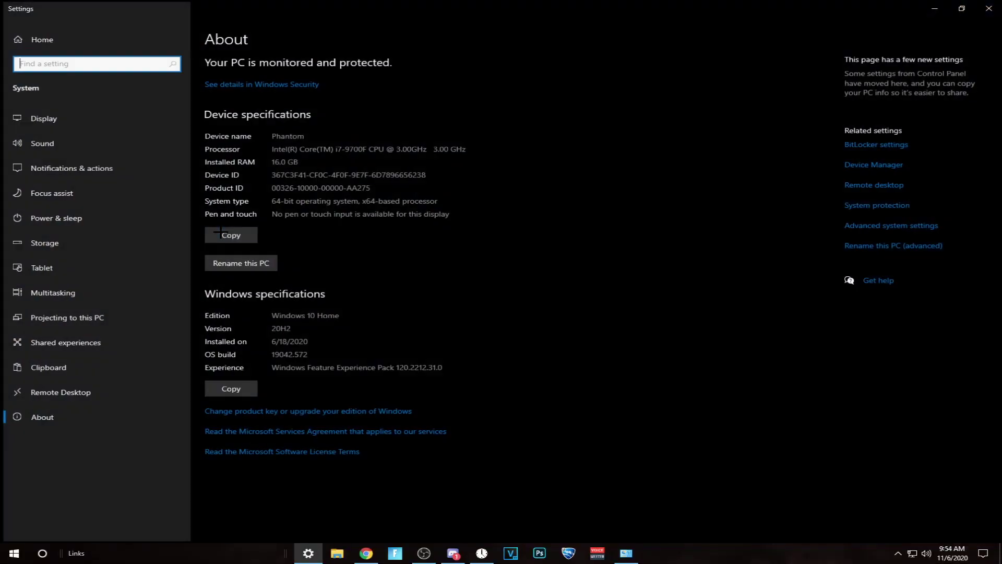
pyautogui.click(863, 226)
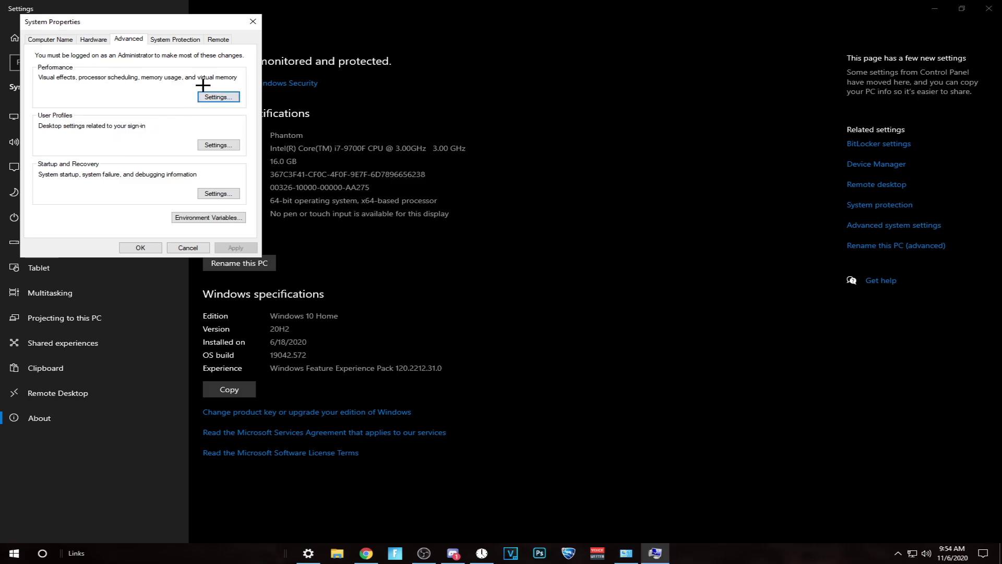
# Try Adjust for best appearance in Performance Options, cancel, then reopen to view its Advanced tab
pyautogui.click(219, 97)
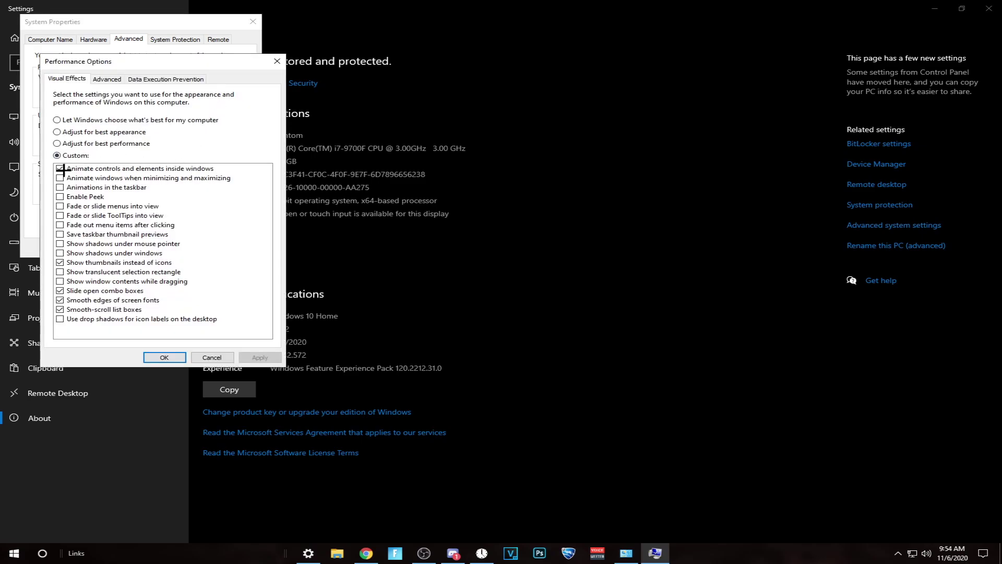
pyautogui.click(69, 132)
pyautogui.click(209, 357)
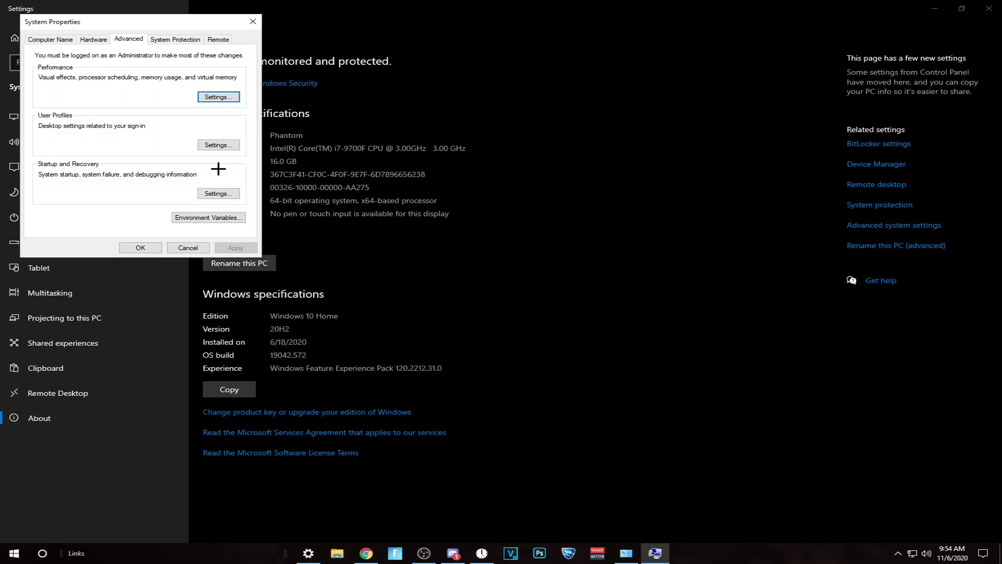
pyautogui.click(218, 96)
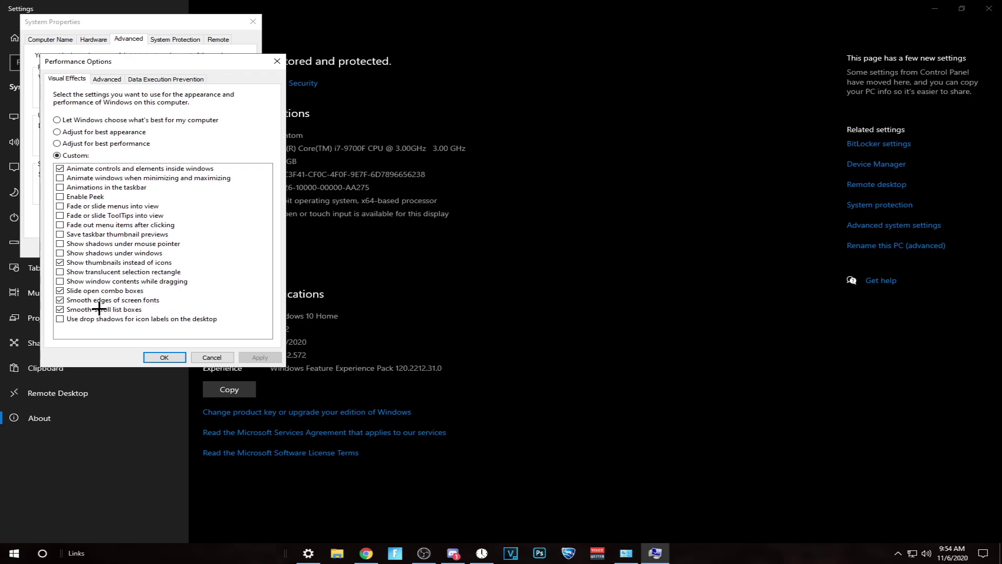
pyautogui.click(107, 79)
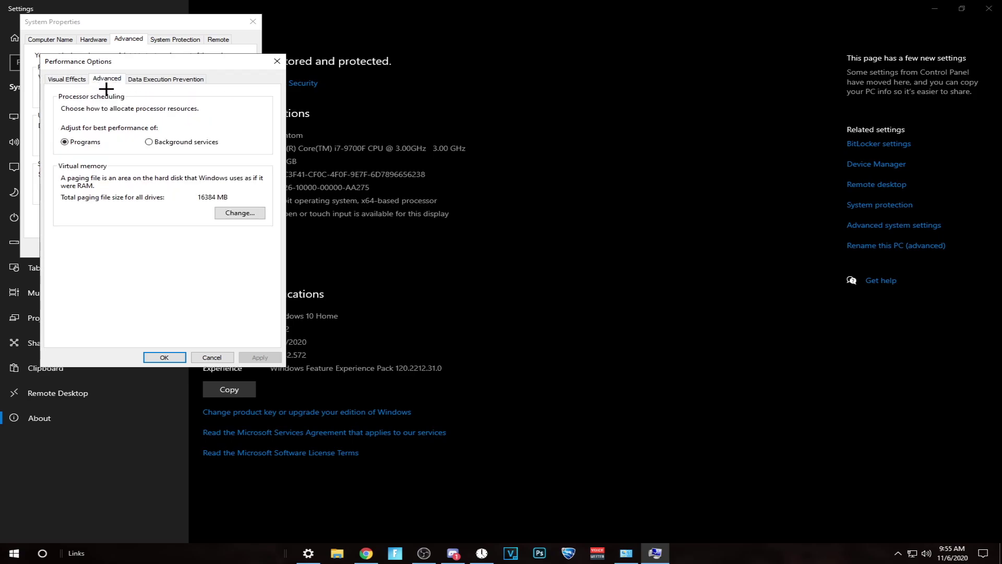